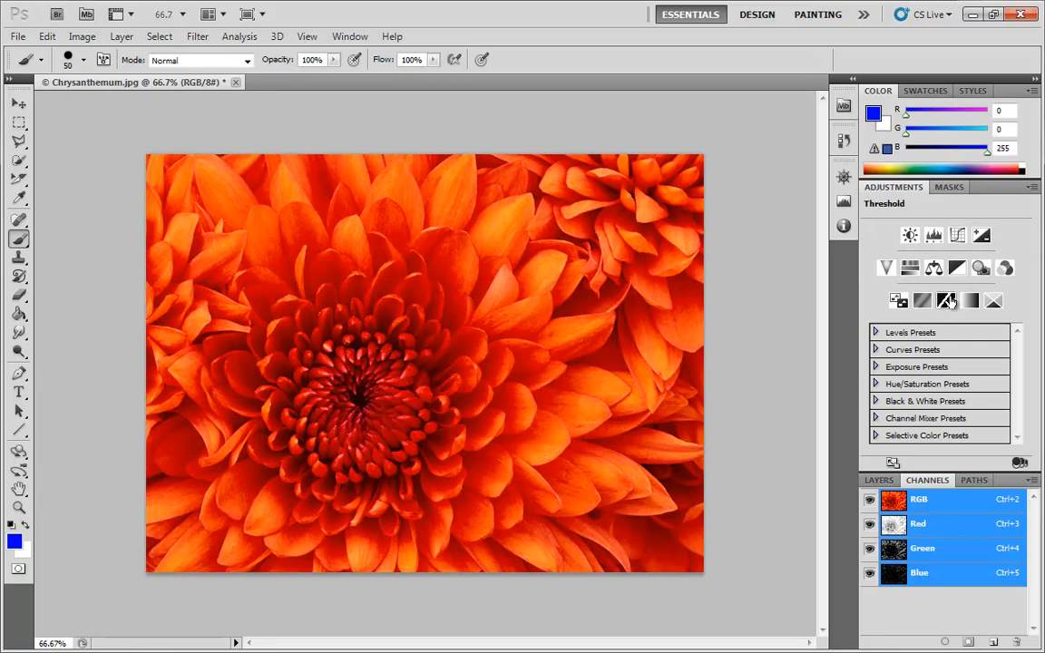
Add a Threshold adjustment layer over the flower photo and set its threshold level to 110.
left_click(945, 300)
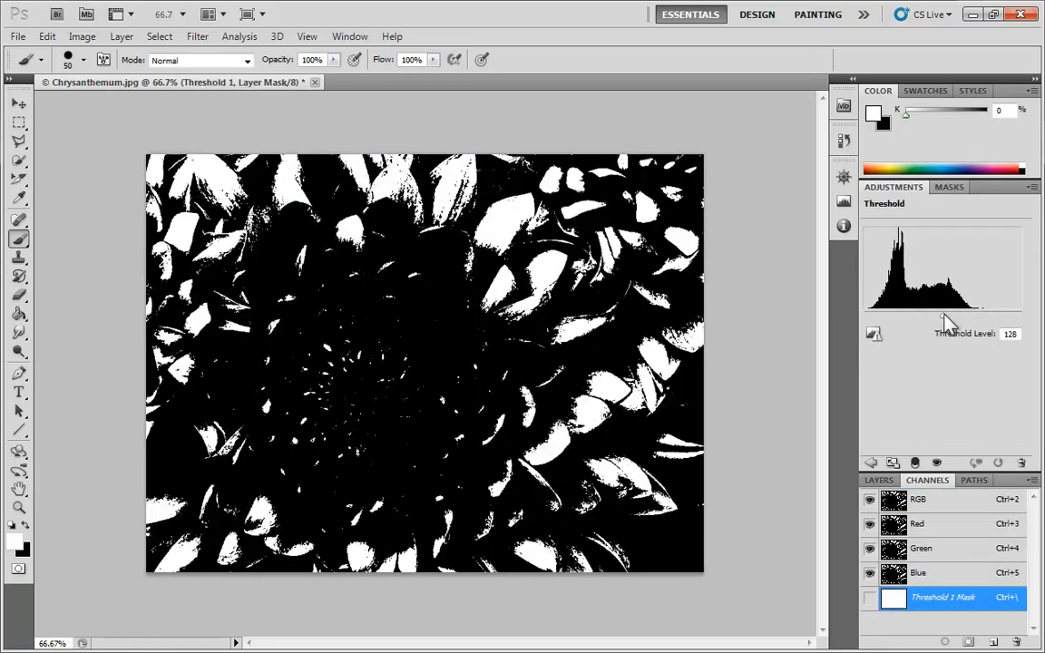
mouse_move(944, 317)
left_mouse_down()
mouse_move(867, 318)
mouse_move(975, 318)
mouse_move(938, 319)
left_mouse_up()
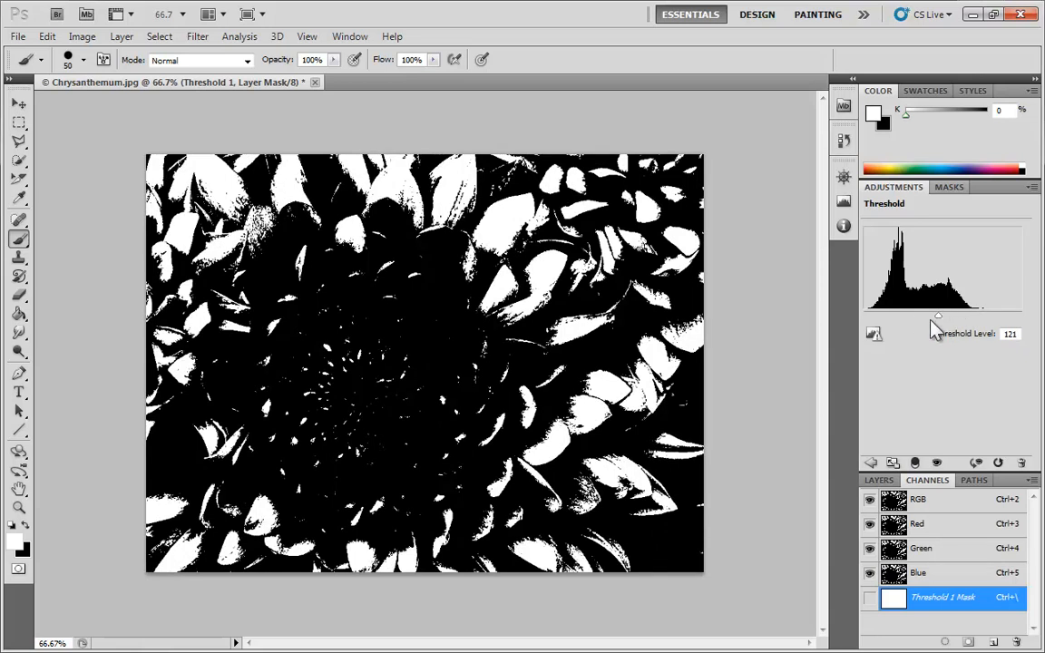
mouse_move(938, 319)
left_mouse_down()
mouse_move(866, 321)
mouse_move(956, 321)
mouse_move(921, 321)
left_mouse_up()
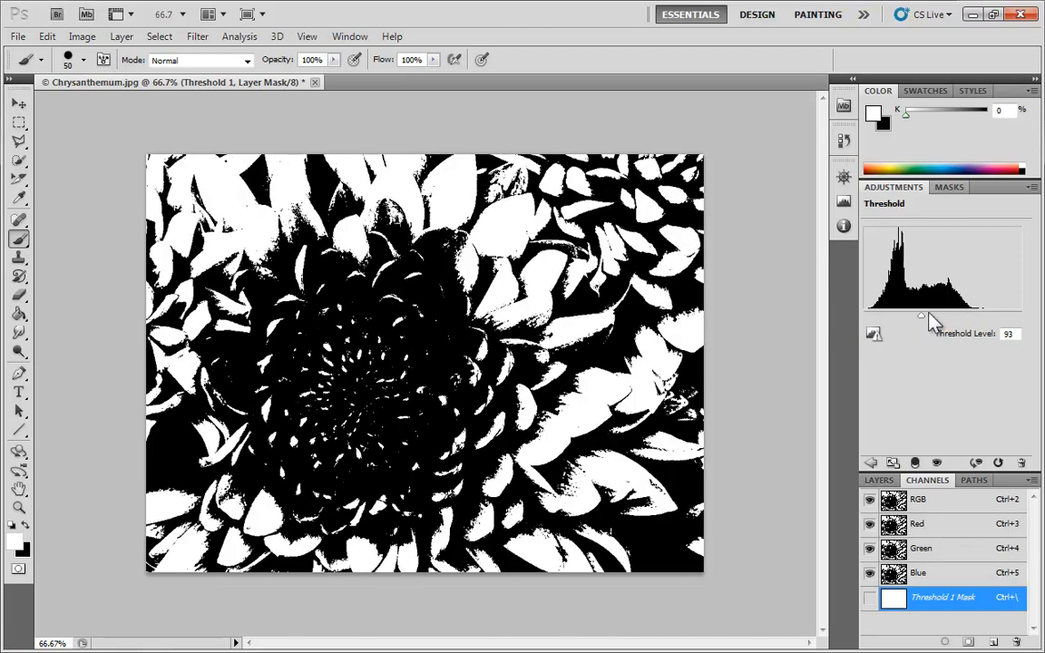
left_click_drag(923, 321, 932, 327)
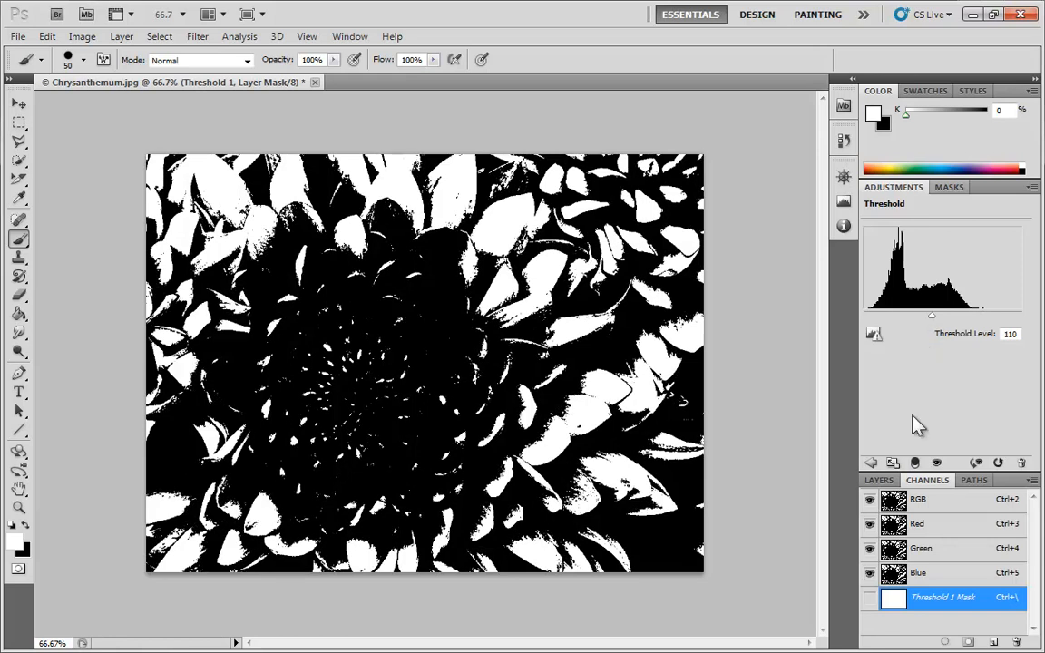
Add an orange-red solid color fill layer directly above the Background layer.
left_click(877, 480)
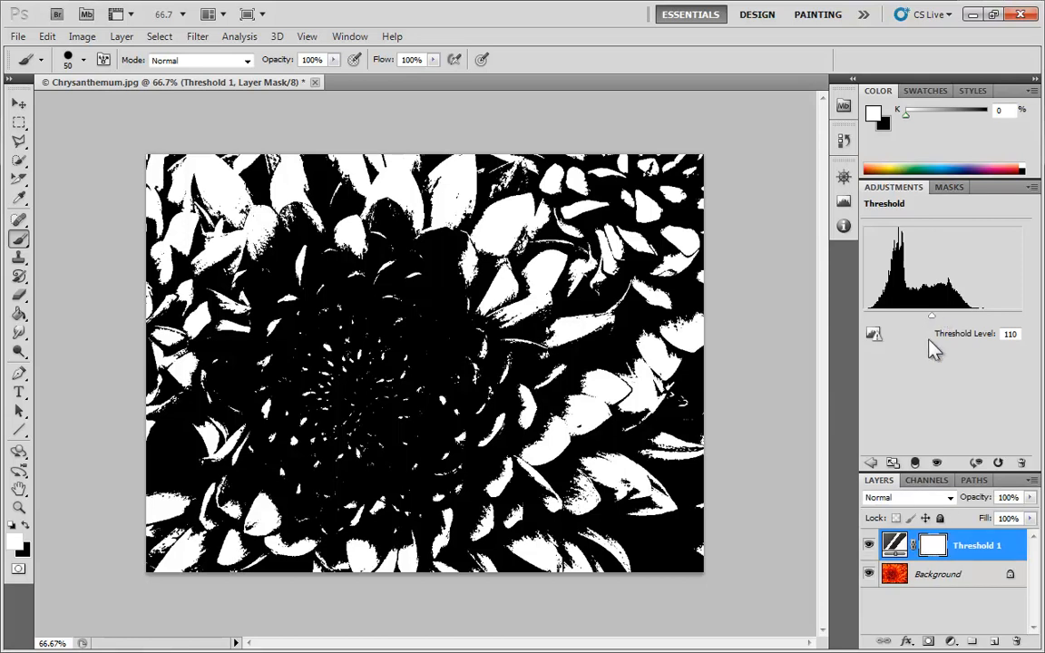
left_click(971, 575)
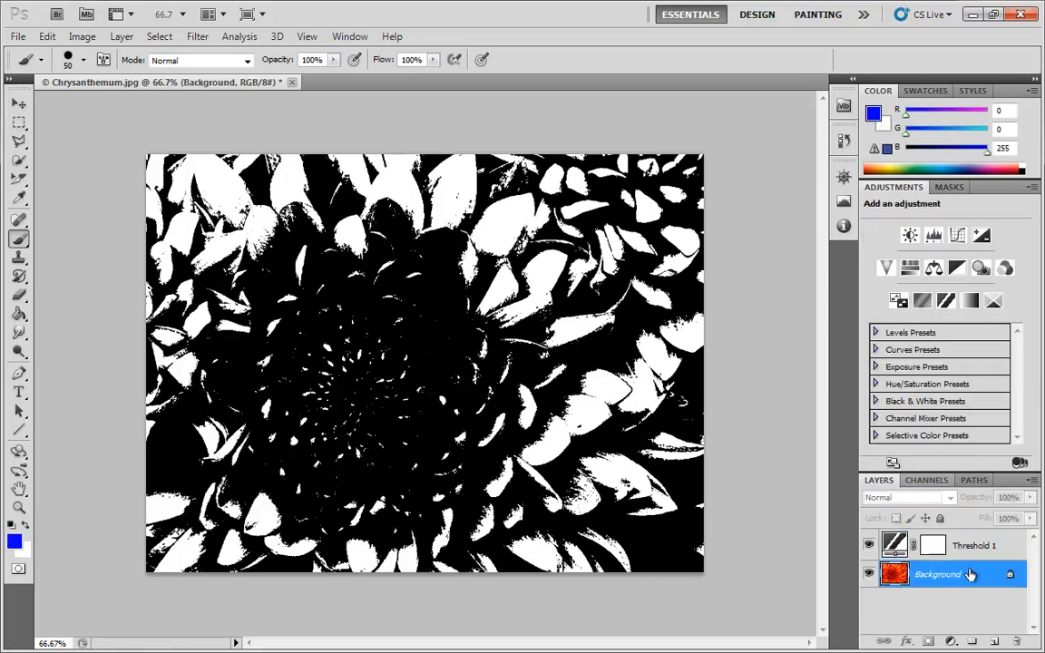
left_click(950, 640)
left_click(943, 309)
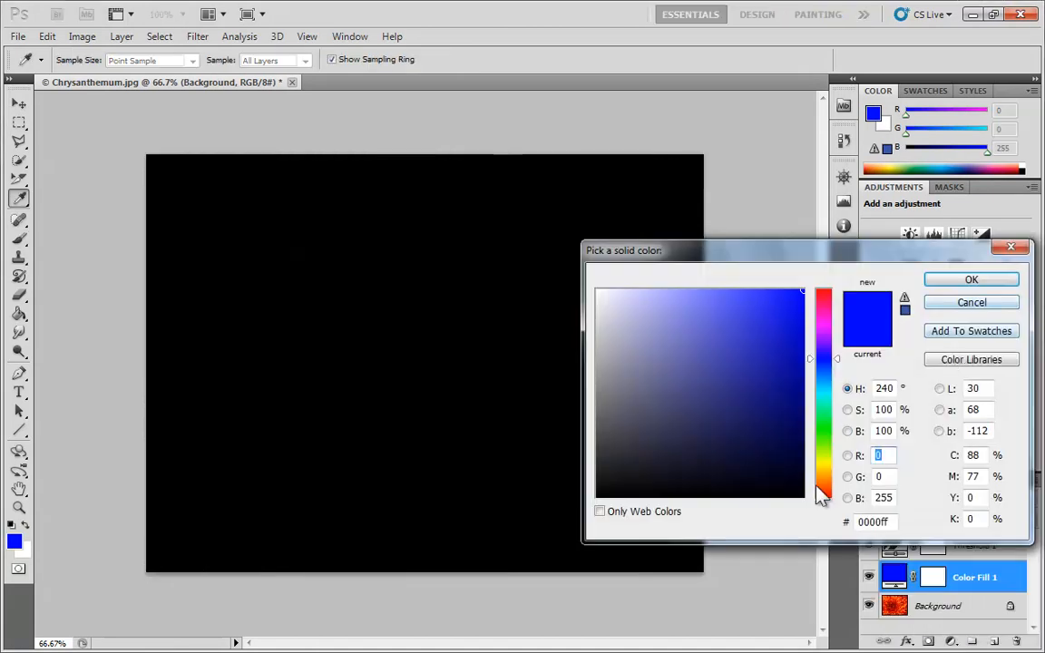
left_click(821, 488)
left_click(788, 363)
left_click_drag(789, 364, 833, 296)
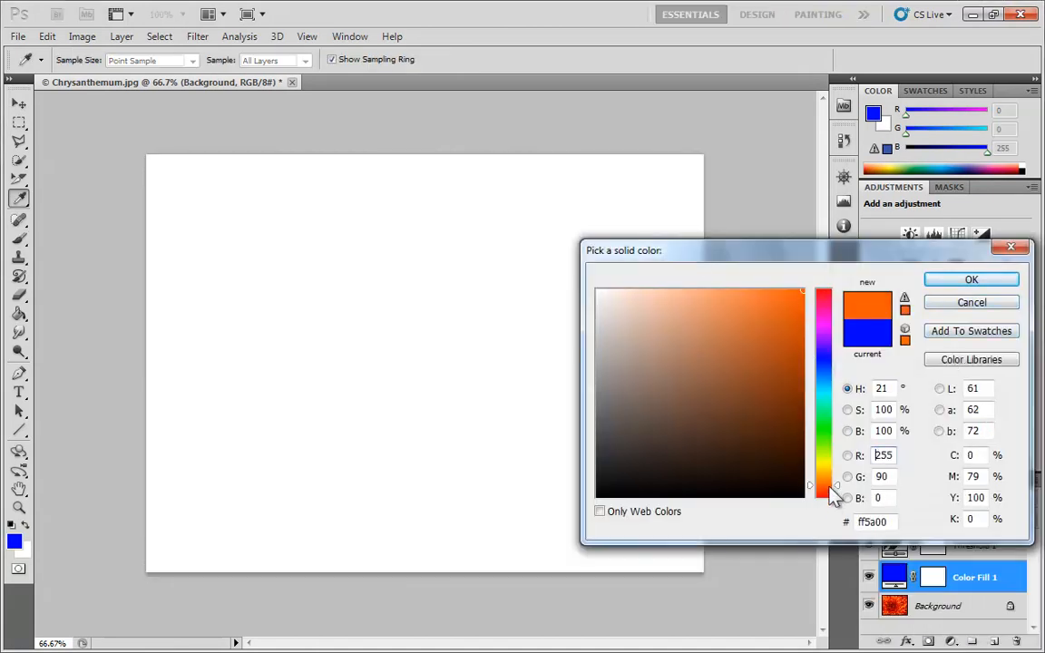
left_click_drag(832, 490, 833, 493)
left_click(934, 282)
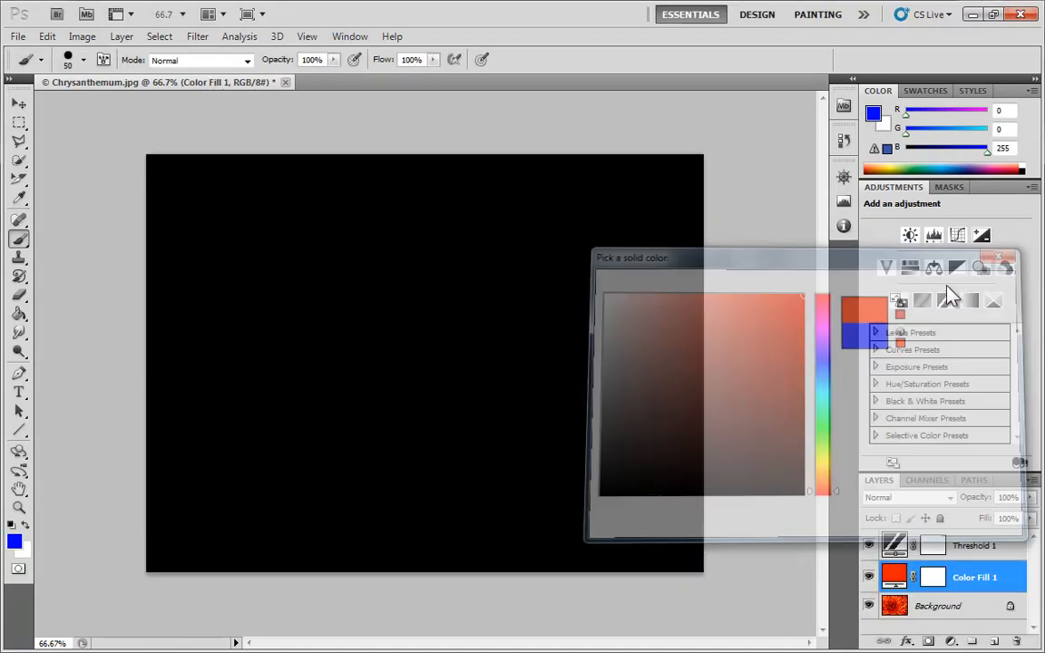
Place the color fill layer above Threshold 1, hidden, and set the threshold level to 42.
left_click_drag(894, 579, 896, 548)
left_click(868, 547)
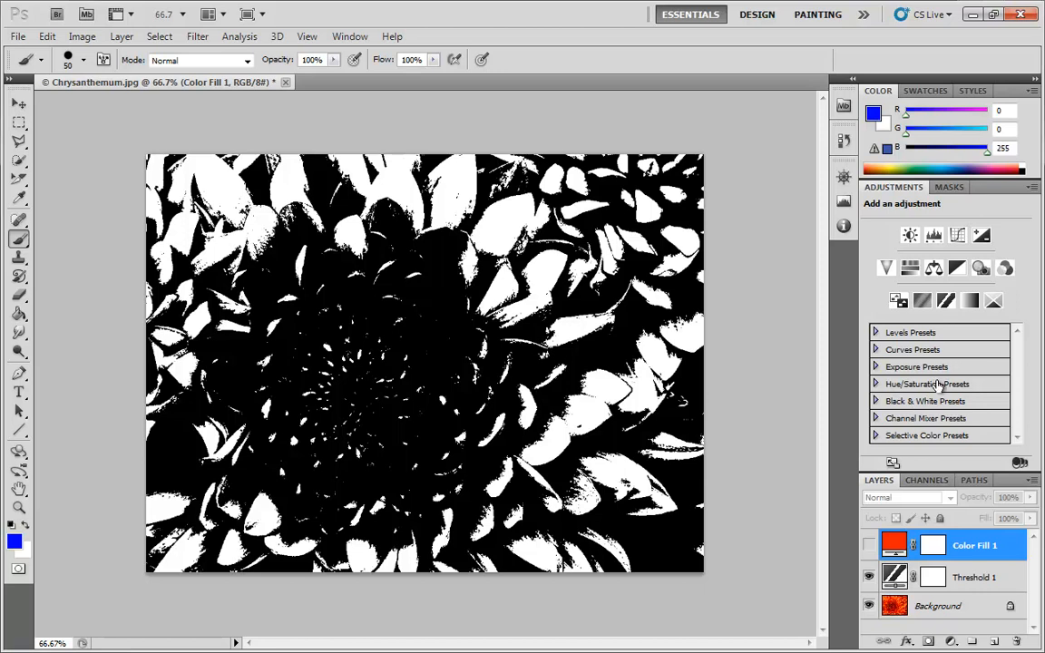
left_click(895, 573)
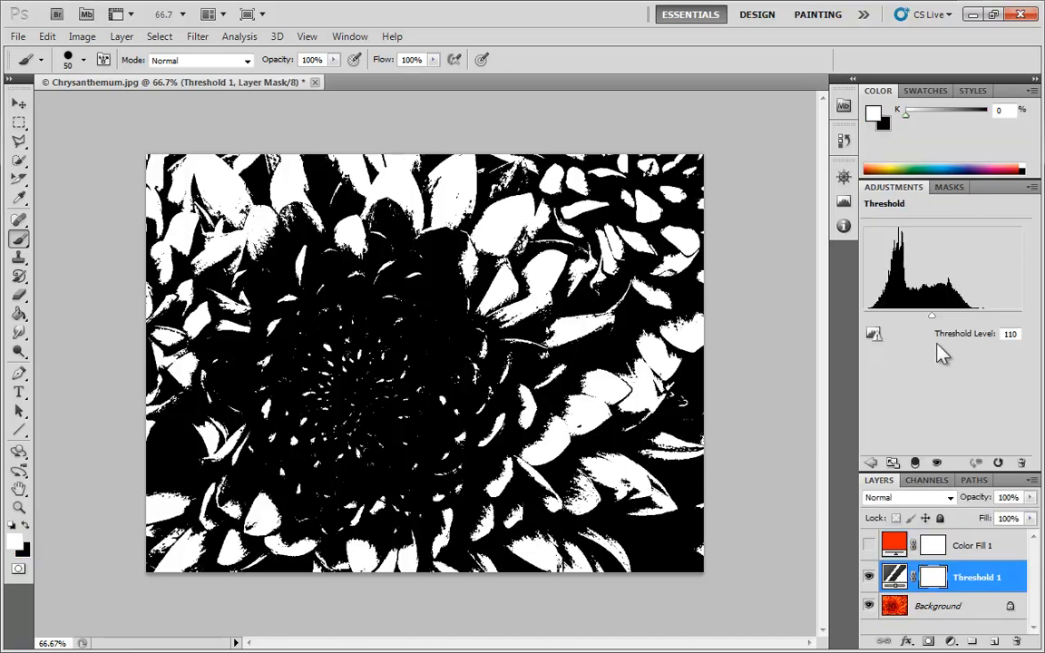
left_click_drag(934, 322, 893, 328)
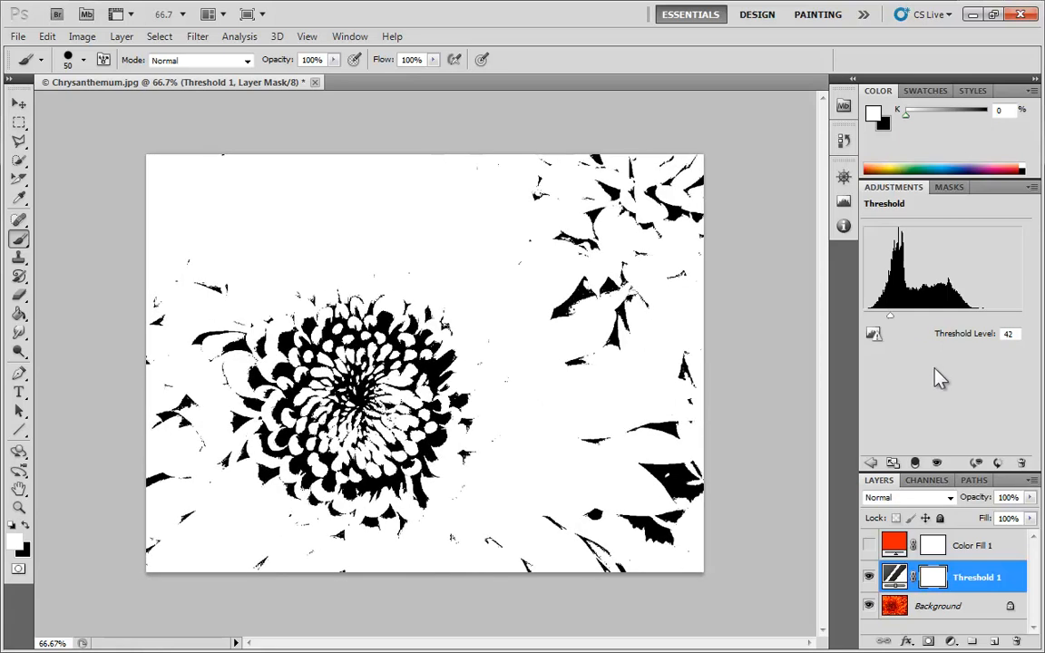
Paste a merged copy of the whole image above Color Fill 1, with the fill shown and the copy set to Multiply.
key("ctrl+a")
left_click(975, 545)
key("ctrl+shift+c")
key("ctrl+v")
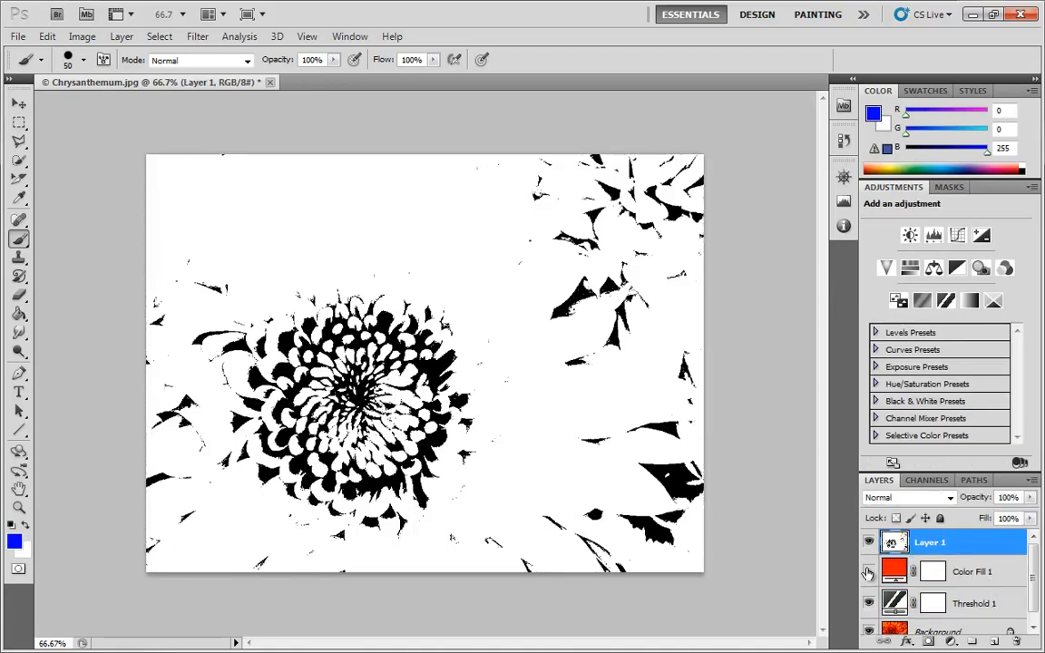
left_click(951, 506)
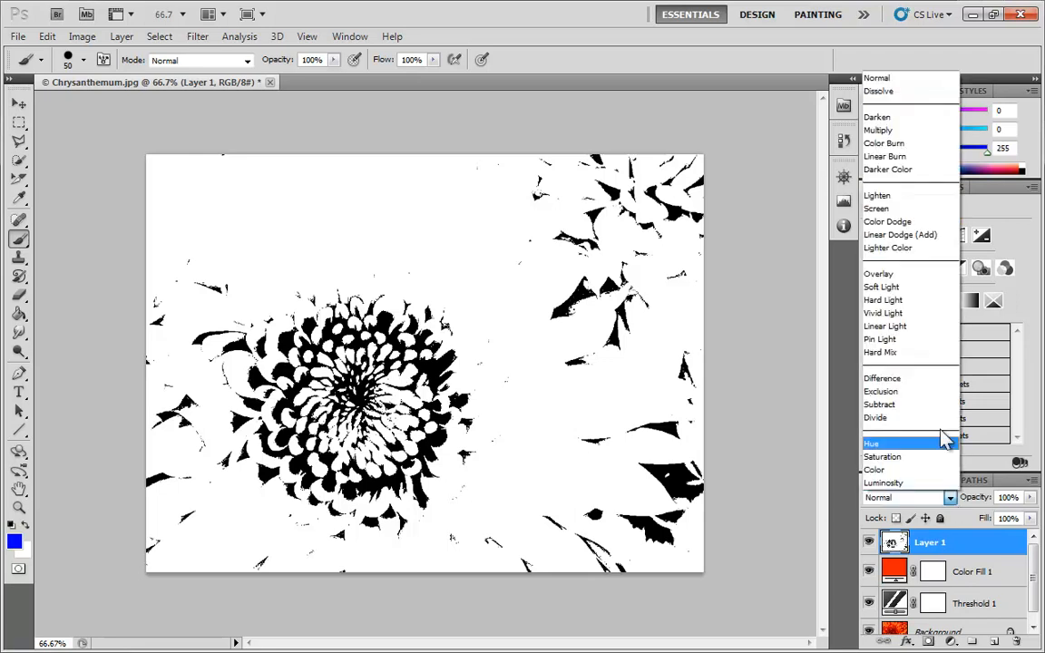
left_click(905, 138)
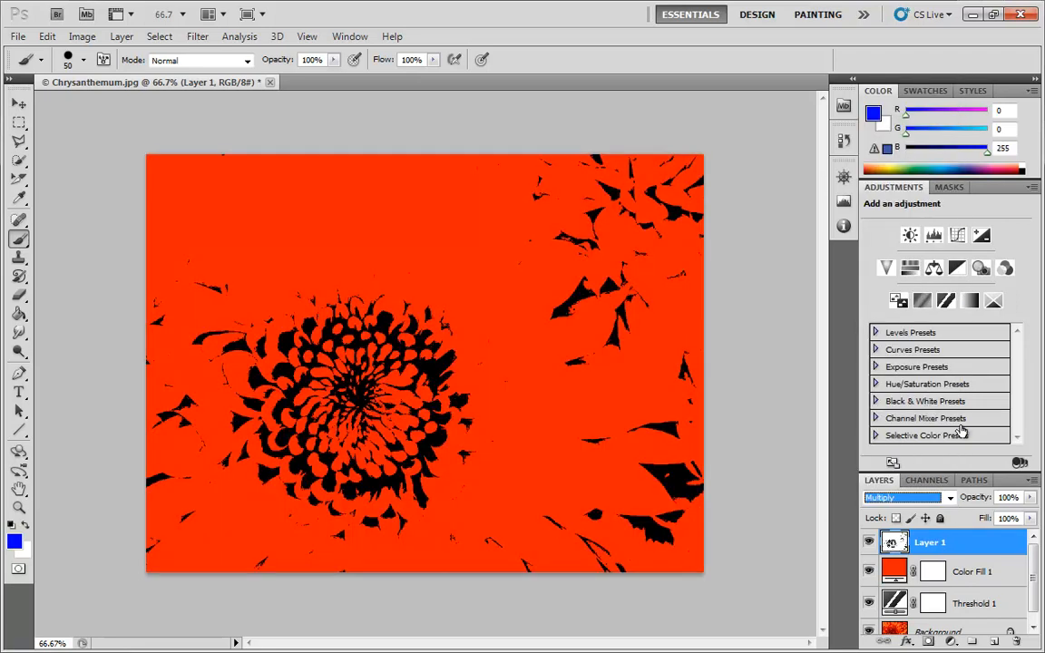
Hide Layer 1 and Color Fill 1, and set the Threshold 1 level to 95.
left_click(896, 603)
left_click(869, 542)
left_click(869, 571)
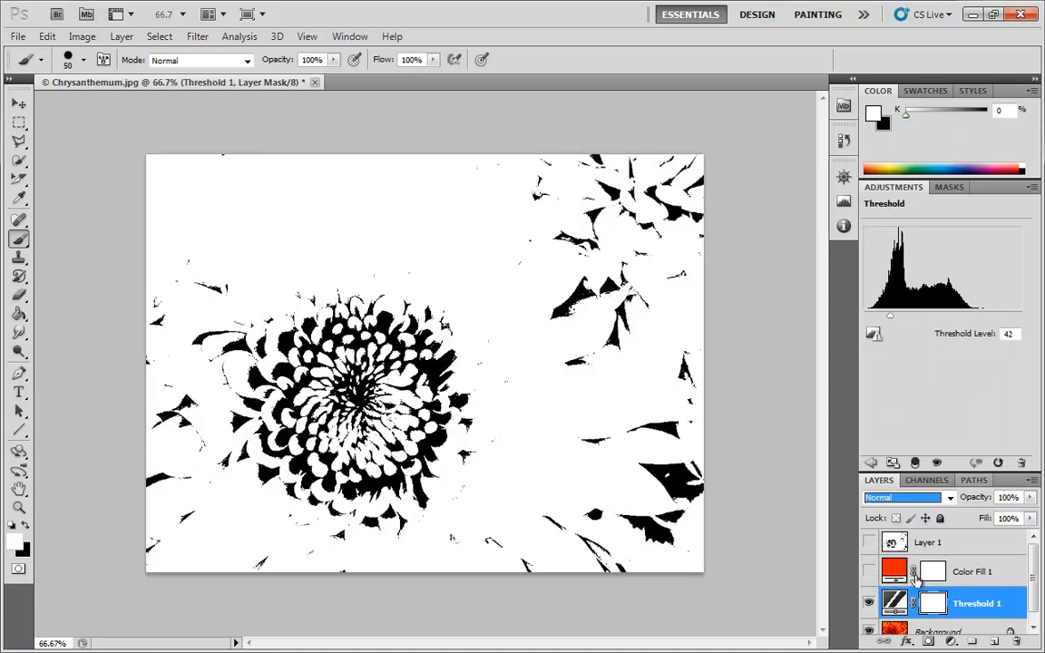
scroll(952, 594, "down", 1)
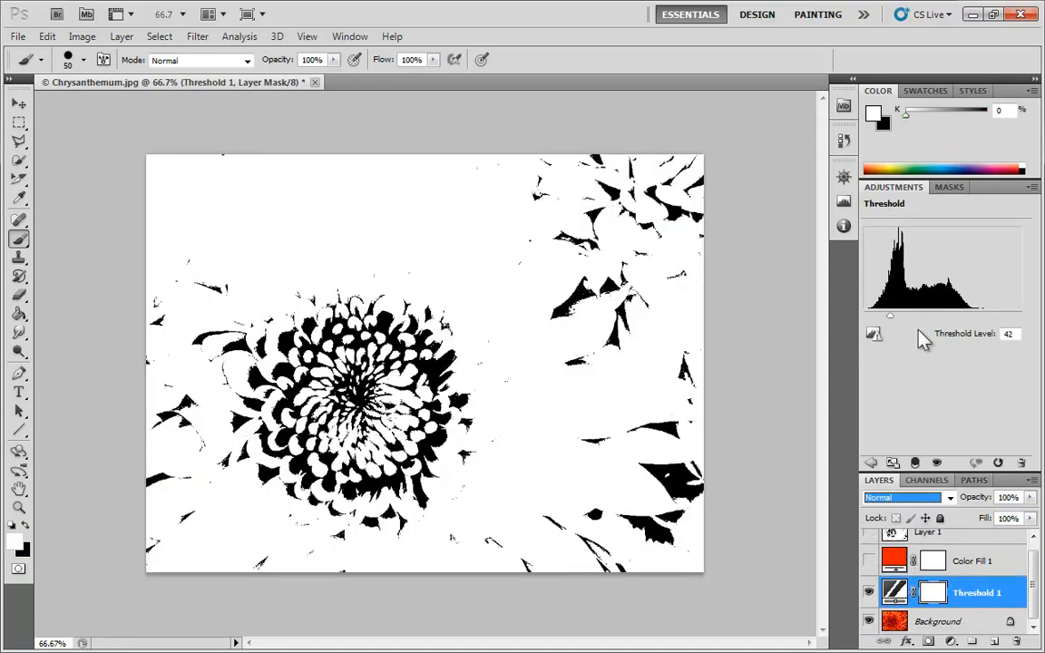
left_click_drag(892, 317, 941, 318)
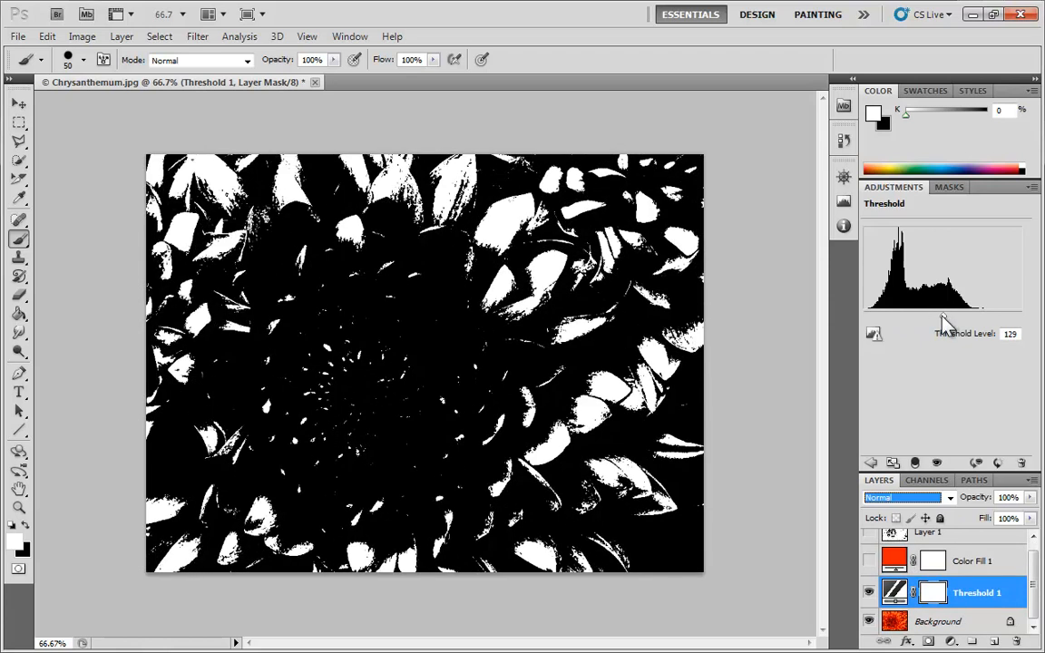
left_click_drag(943, 319, 922, 319)
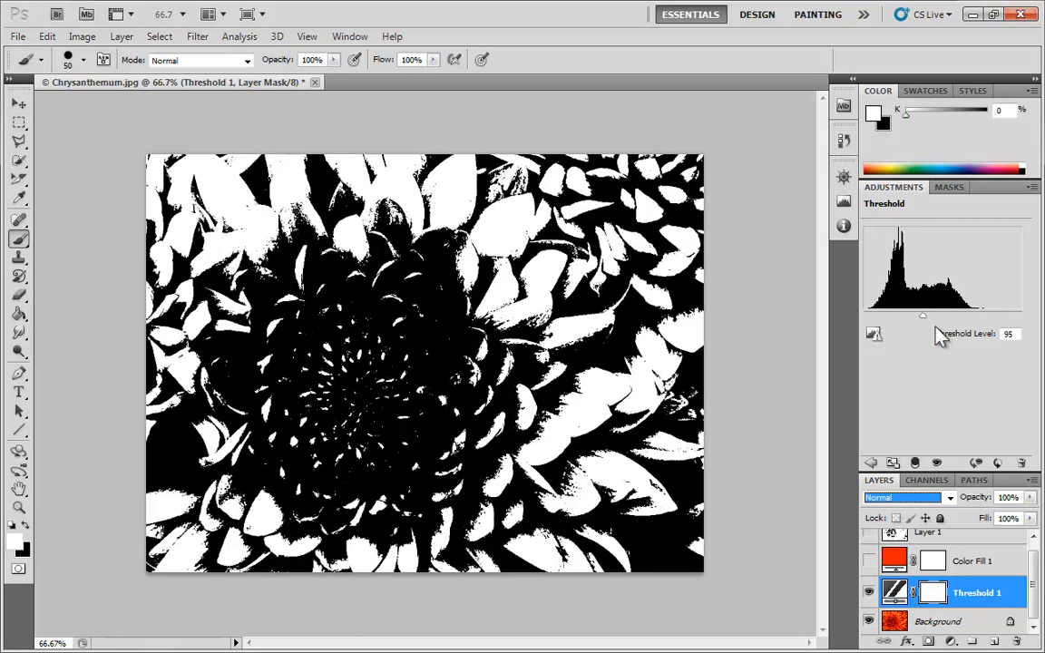
Paste a merged copy of the thresholded image as a new layer above Layer 1 and show the hidden layers again.
key("ctrl+shift+s")
left_click(736, 373)
key("ctrl+a")
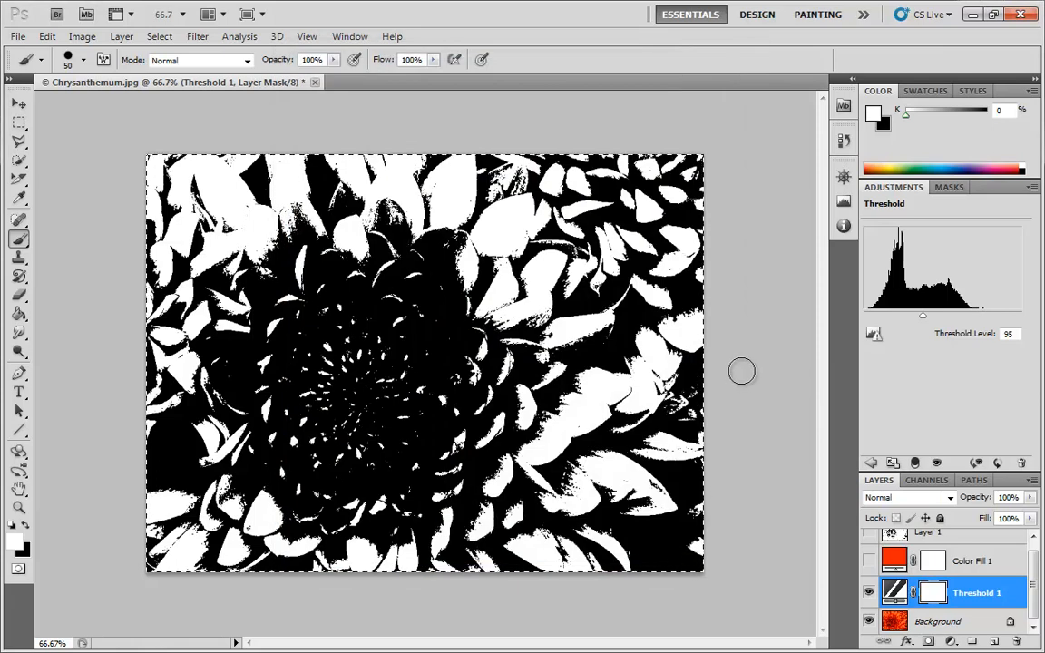
scroll(990, 581, "up", 1)
left_click(968, 549)
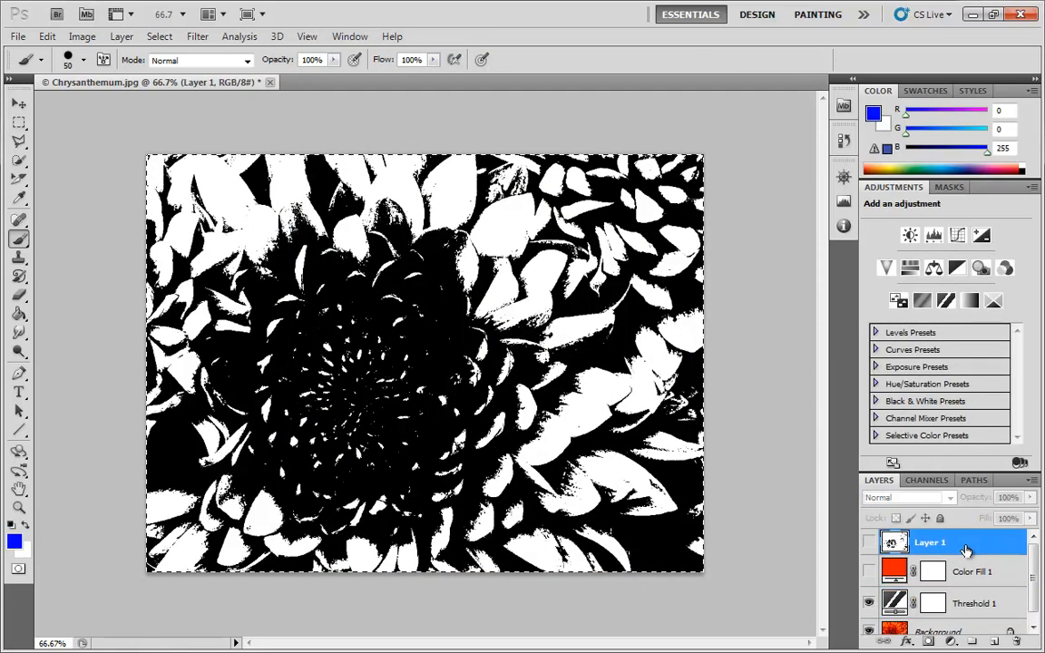
key("ctrl+v")
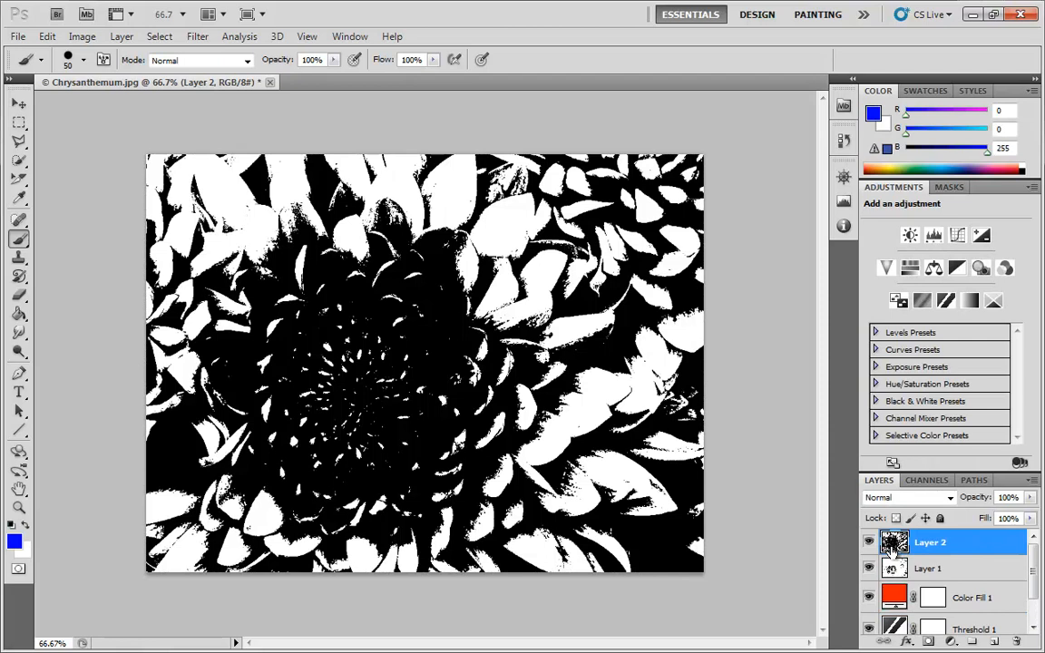
Set Layer 2 to the Multiply blend mode at 53% opacity.
left_click(943, 497)
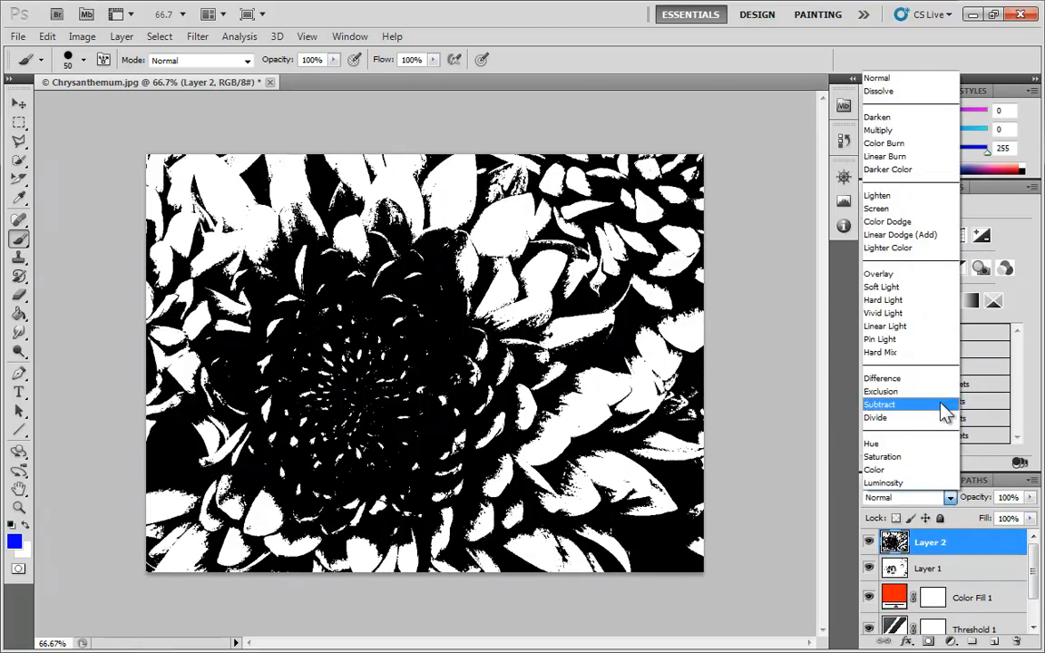
left_click(887, 130)
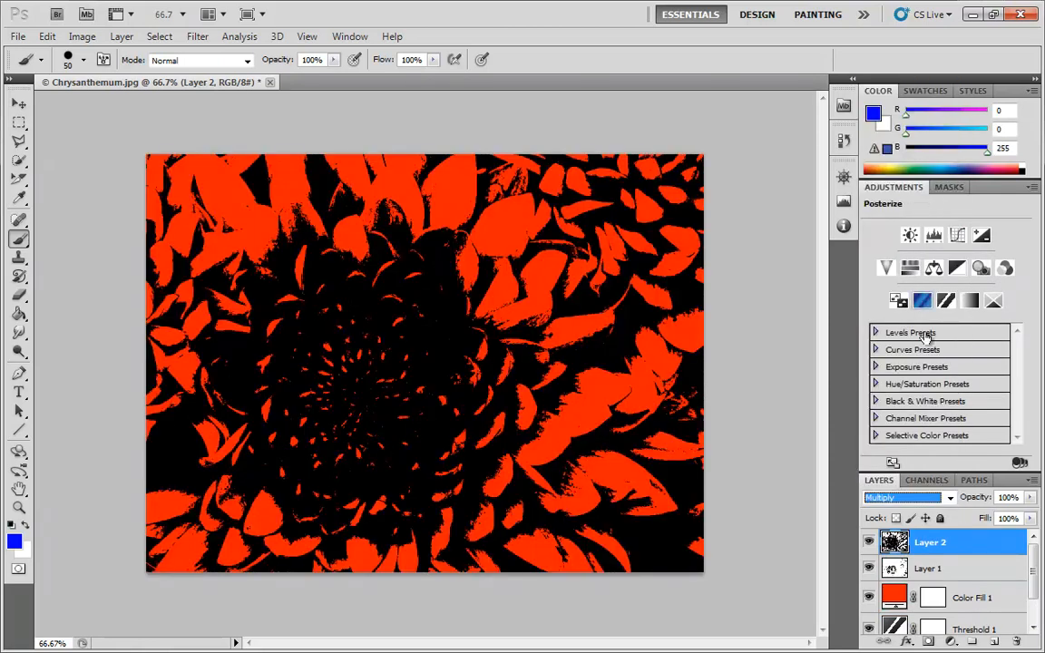
left_click_drag(1031, 497, 994, 524)
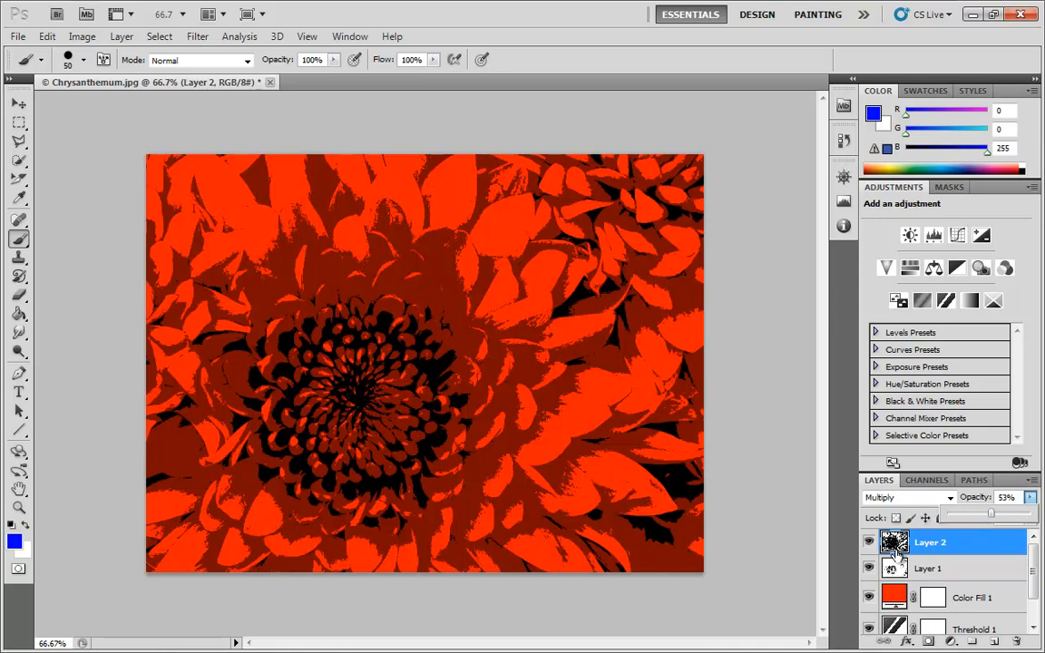
Hide Layer 2, Layer 1 and Color Fill 1, and set the Threshold 1 level to 129.
scroll(982, 570, "down", 2)
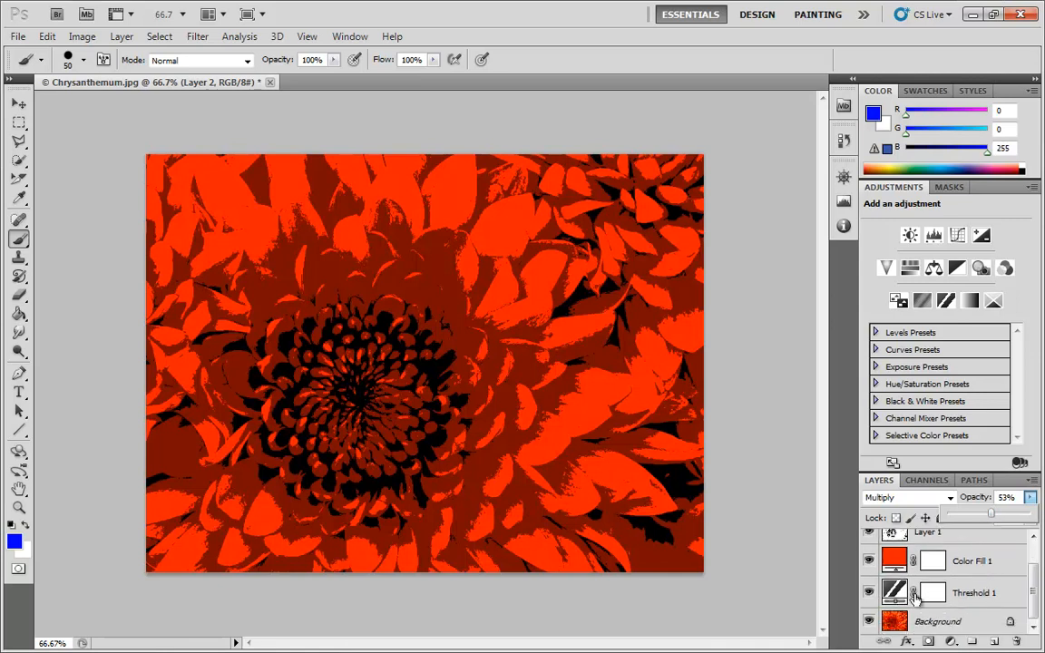
scroll(907, 577, "up", 2)
left_click_drag(869, 542, 866, 602)
scroll(982, 582, "down", 2)
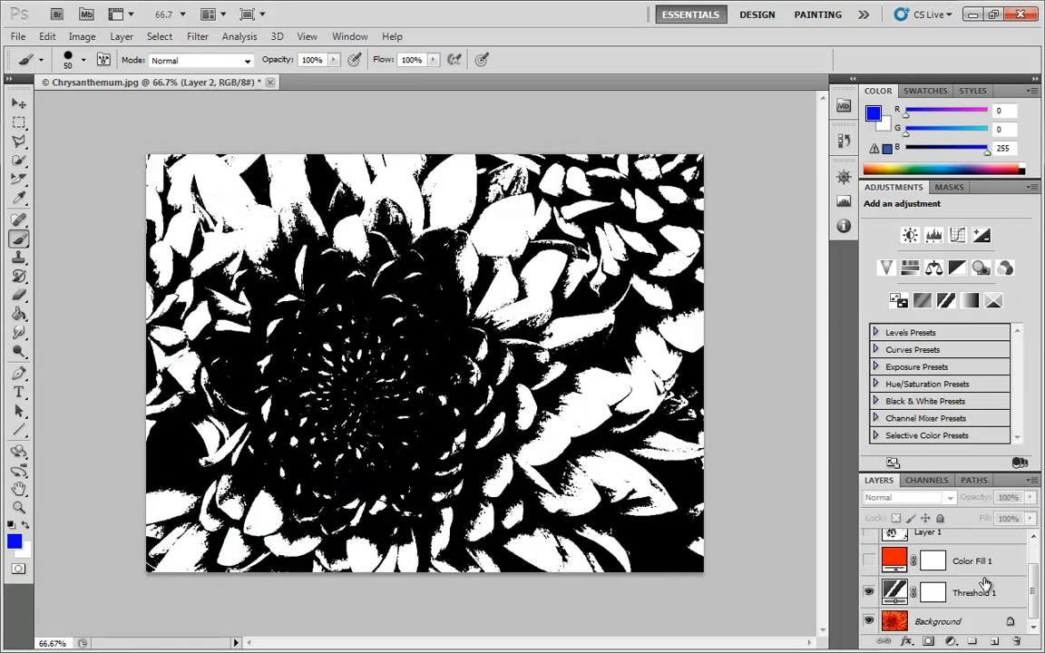
left_click(893, 595)
left_click_drag(923, 317, 954, 322)
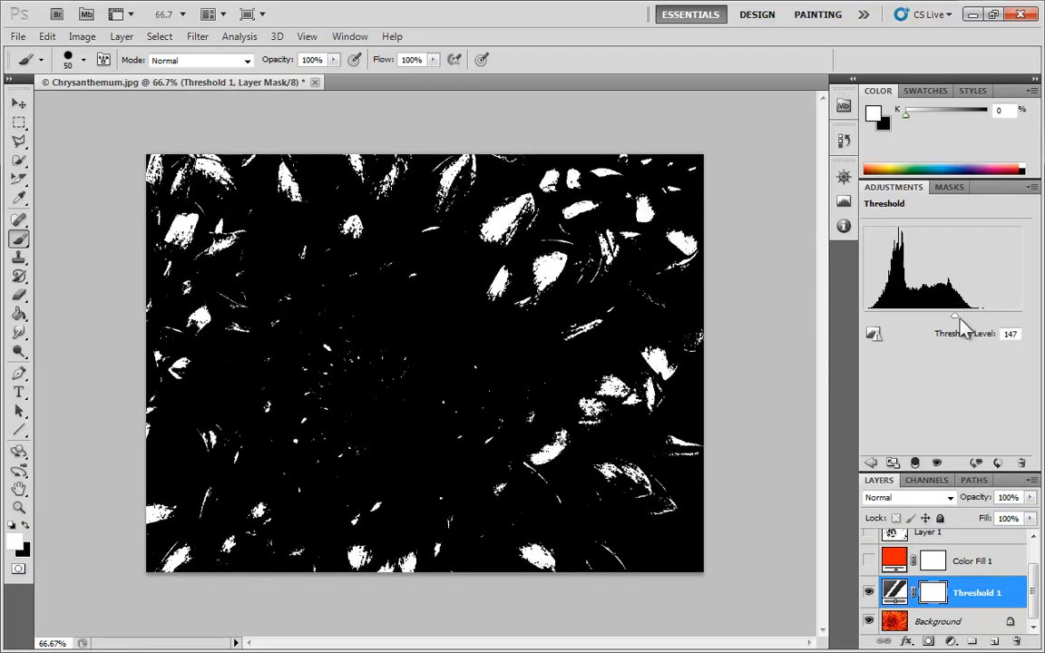
left_click_drag(954, 319, 943, 322)
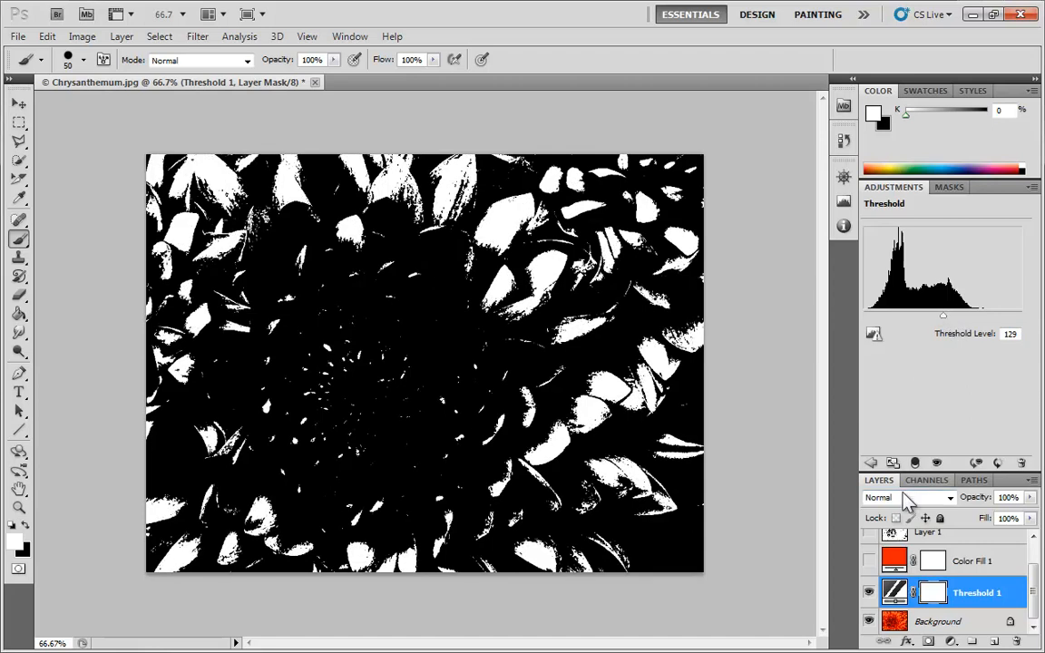
Paste a merged copy of the thresholded image above Layer 2, and show Layer 2, Layer 1 and Color Fill 1.
key("ctrl+a")
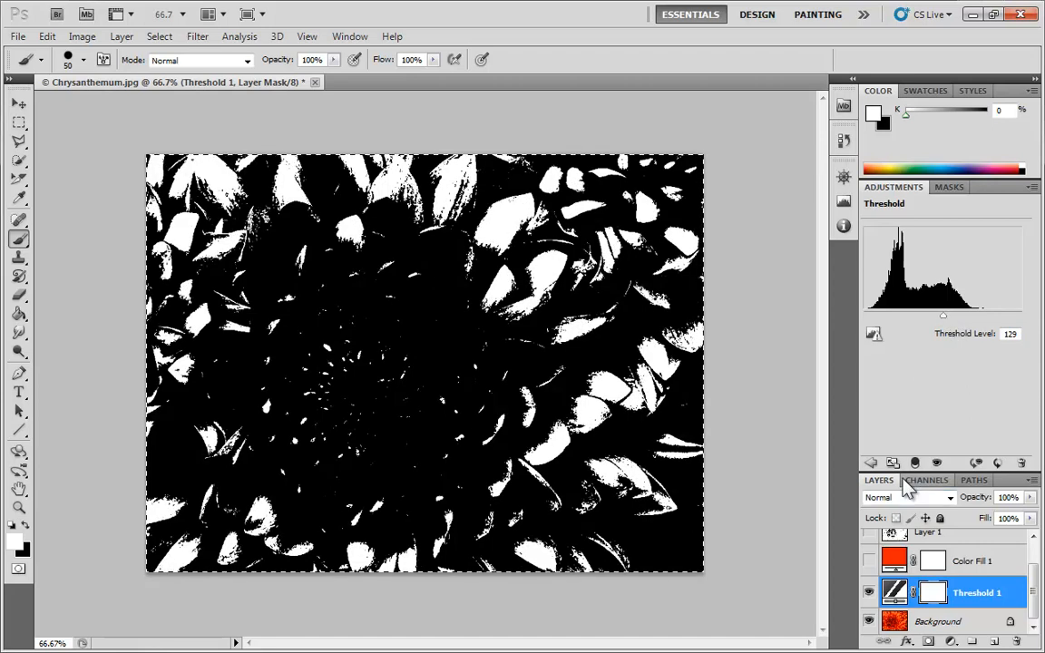
scroll(976, 575, "up", 2)
left_click(965, 553)
key("ctrl+shift+c")
key("ctrl+v")
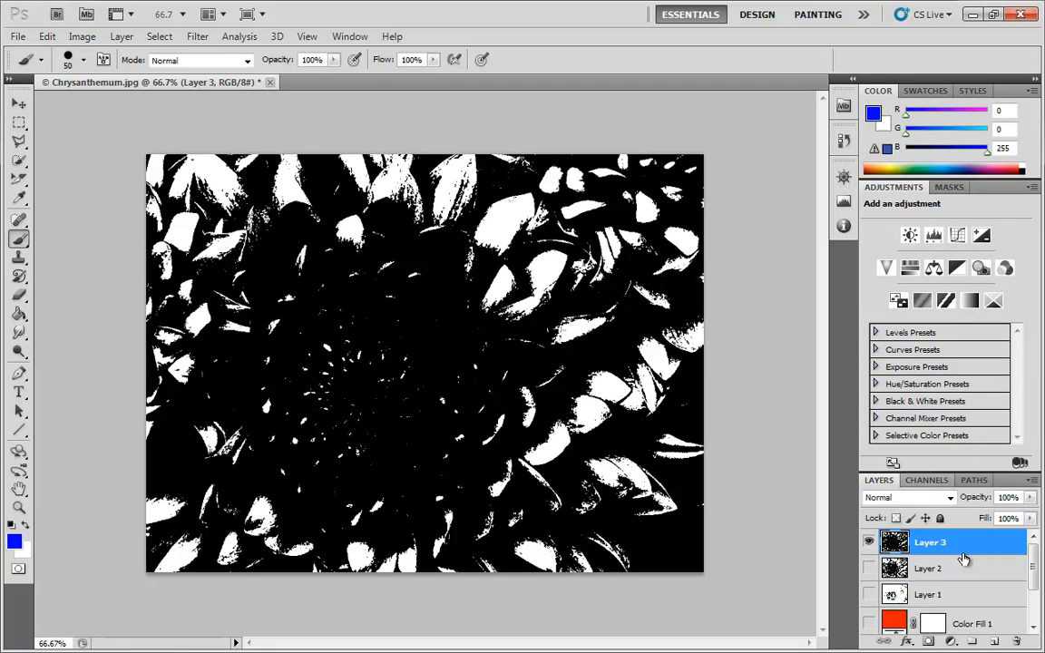
left_click_drag(871, 568, 869, 624)
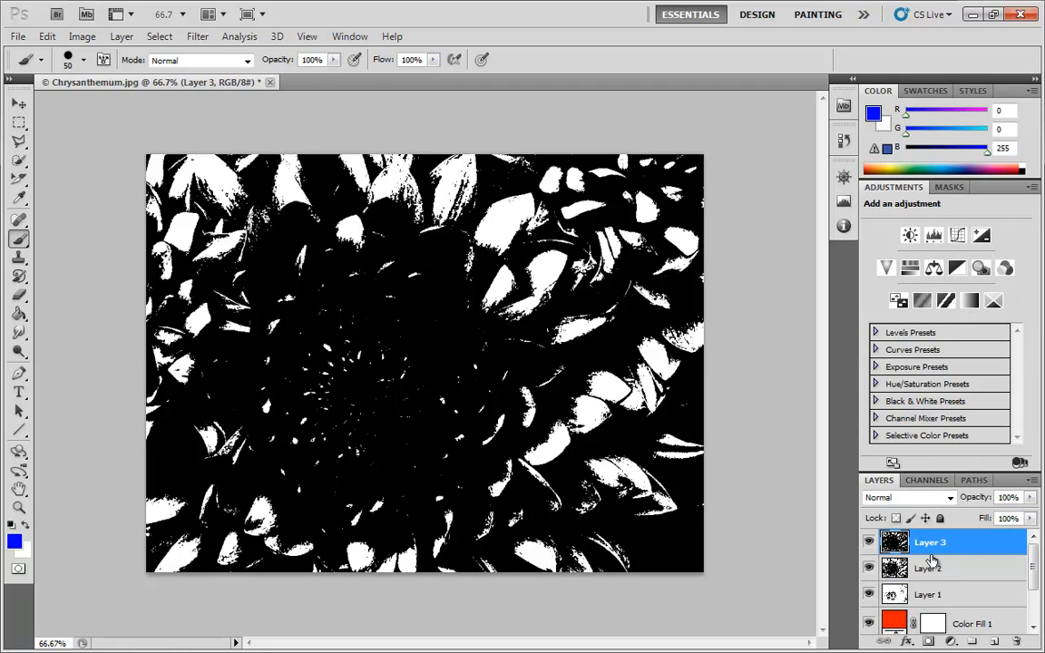
Set Layer 3 to the Linear Dodge (Add) blend mode at 52% opacity.
left_click(949, 497)
left_click(930, 238)
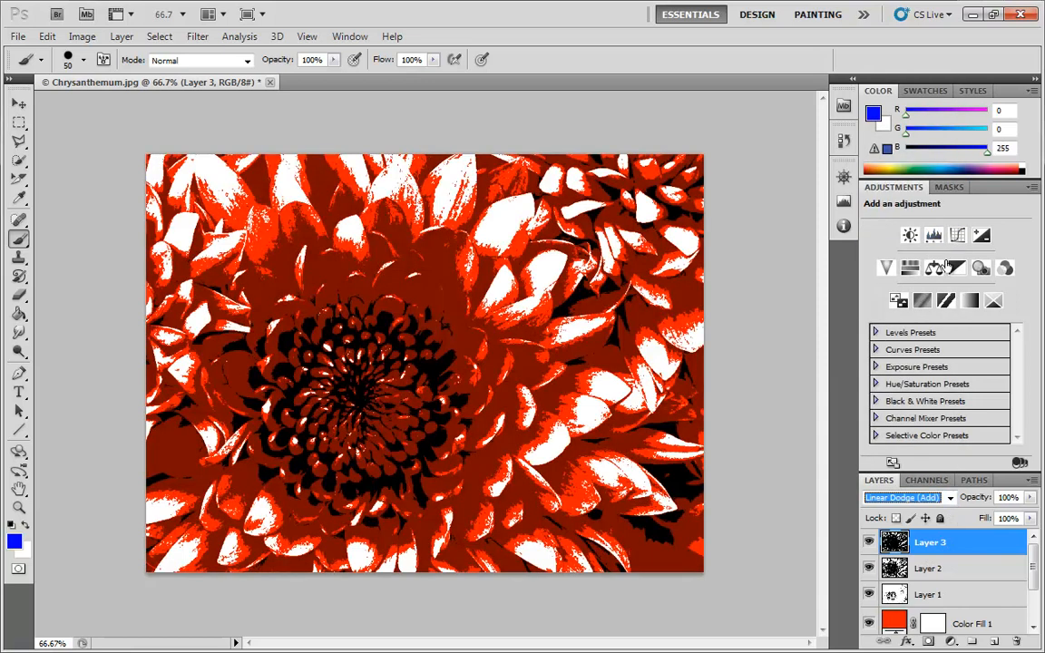
left_click_drag(1031, 500, 993, 526)
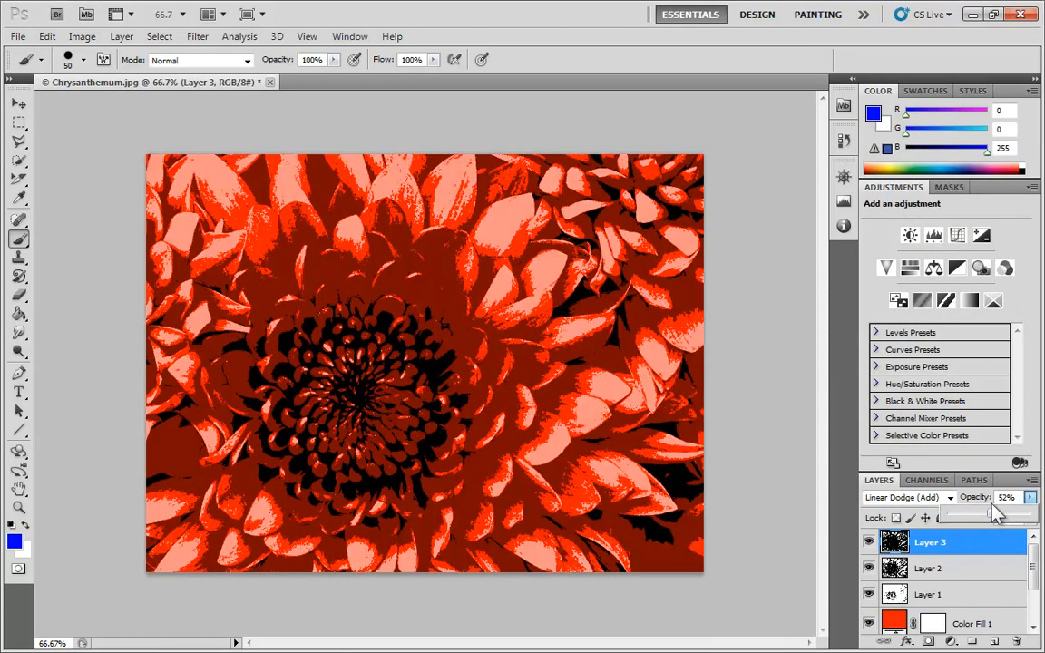
left_click_drag(1032, 557, 1035, 607)
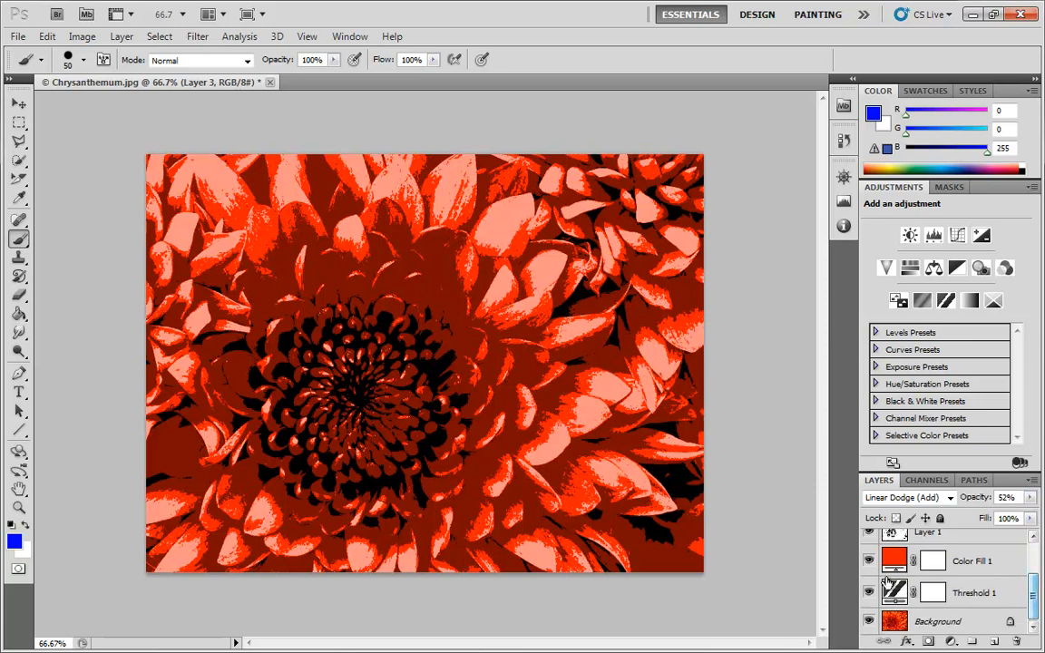
Hide Layer 3, Layer 2, Layer 1 and Color Fill 1, and set the Threshold 1 level to 163.
scroll(910, 595, "up", 1)
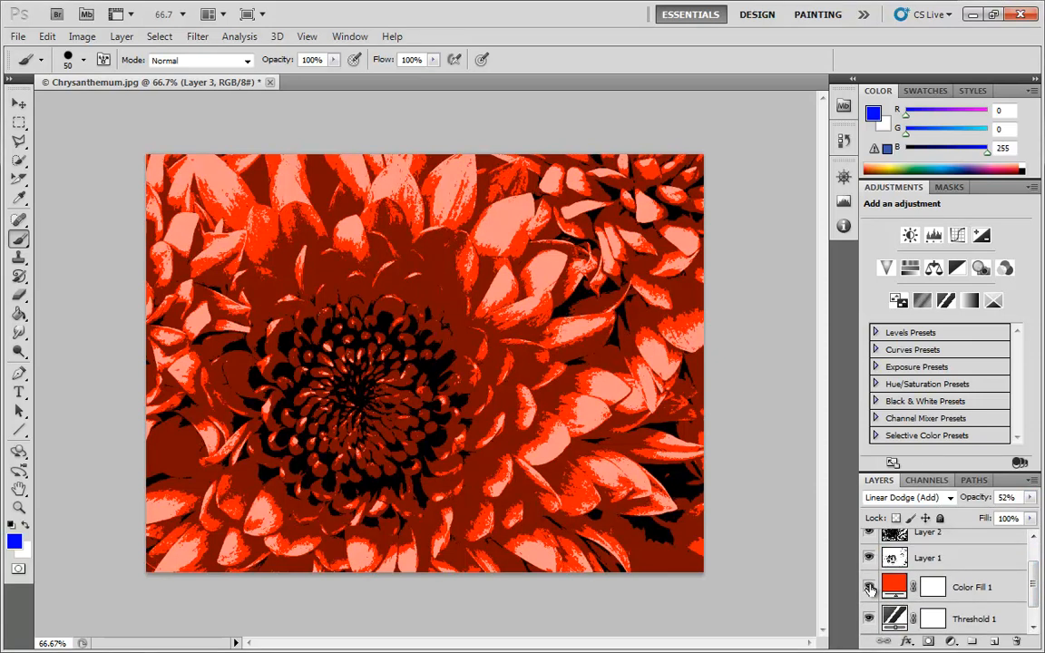
left_click(869, 589)
scroll(911, 567, "up", 1)
scroll(893, 544, "down", 2)
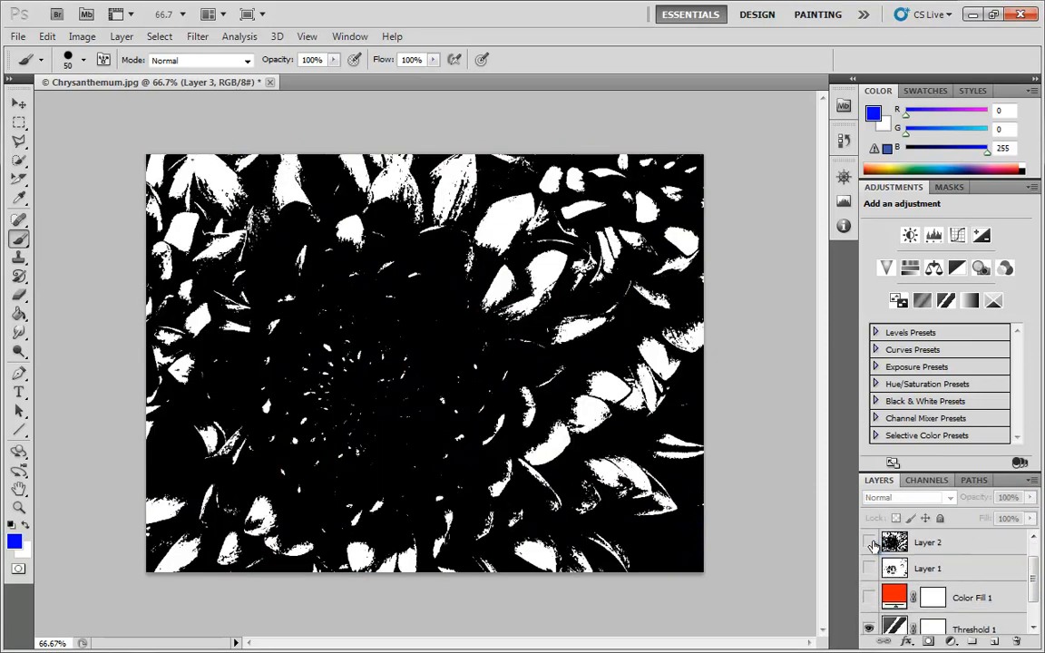
left_click(910, 597)
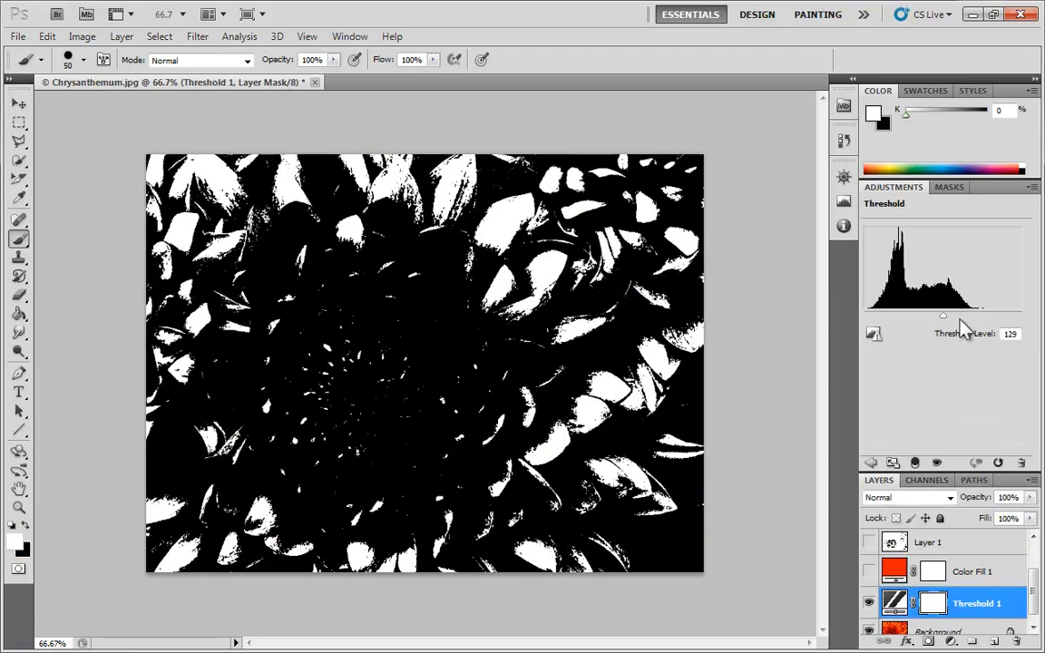
left_click_drag(946, 309, 969, 322)
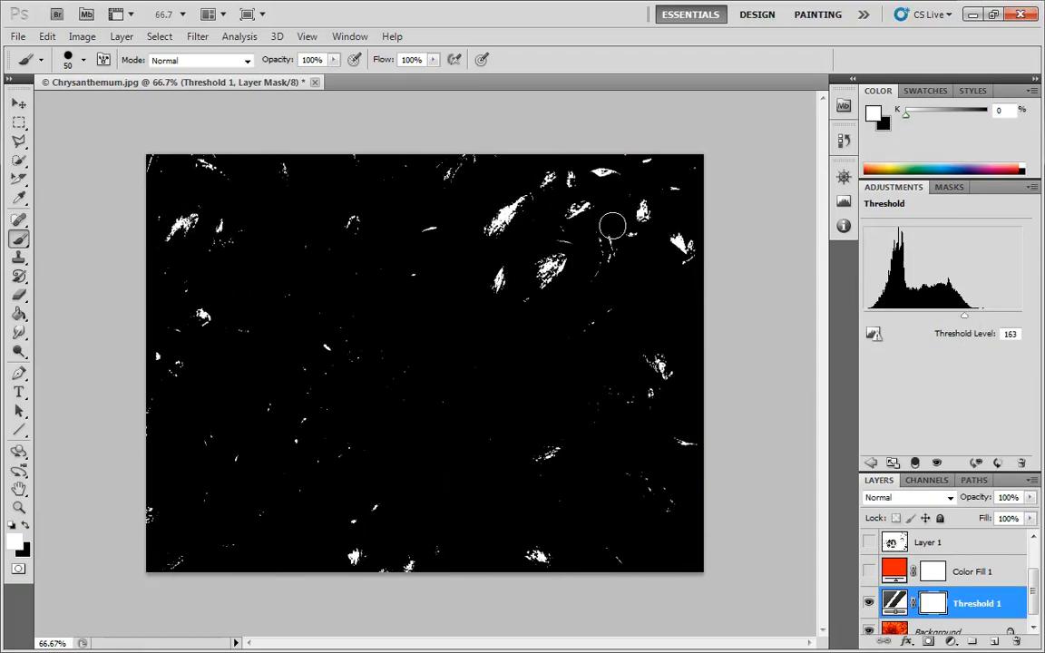
Select the whole canvas and paste a merged copy of the thresholded image above Layer 3.
key("ctrl+a")
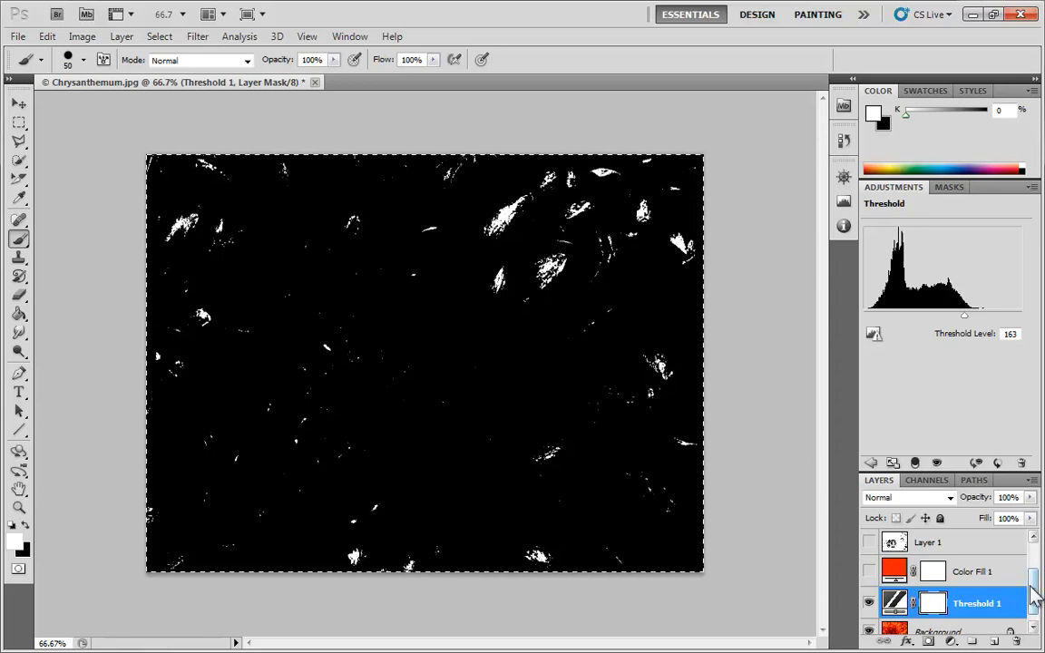
left_click_drag(1034, 594, 1033, 548)
key("ctrl+shift+c")
key("ctrl+v")
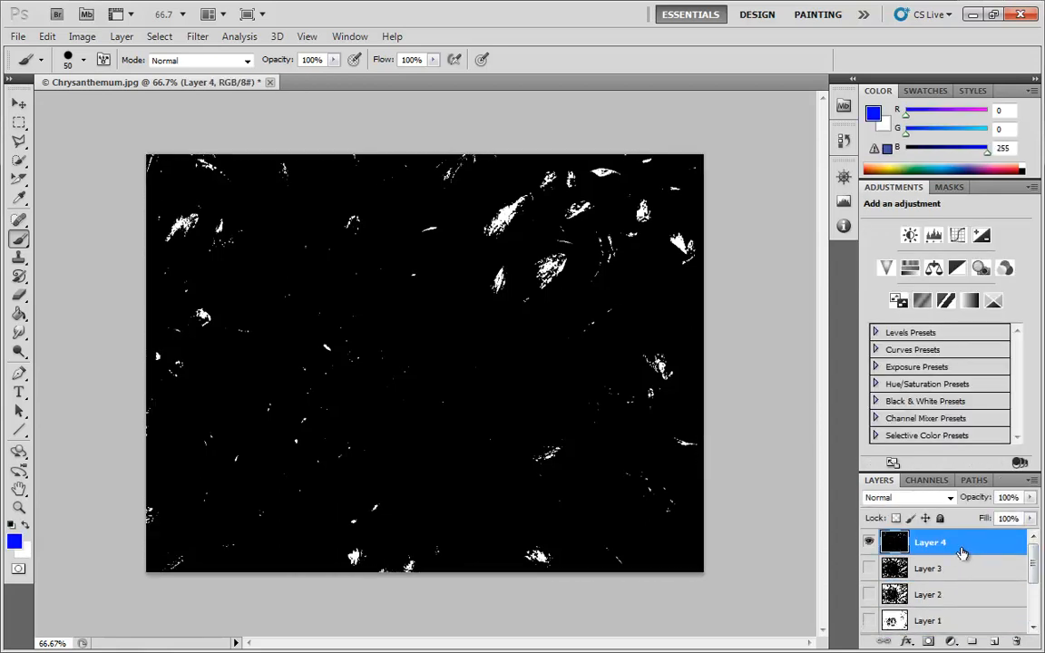
Set Layer 4 to the Linear Dodge (Add) blend mode, and show Layer 3, Layer 2, Layer 1 and Color Fill 1.
left_click(949, 497)
left_click(916, 238)
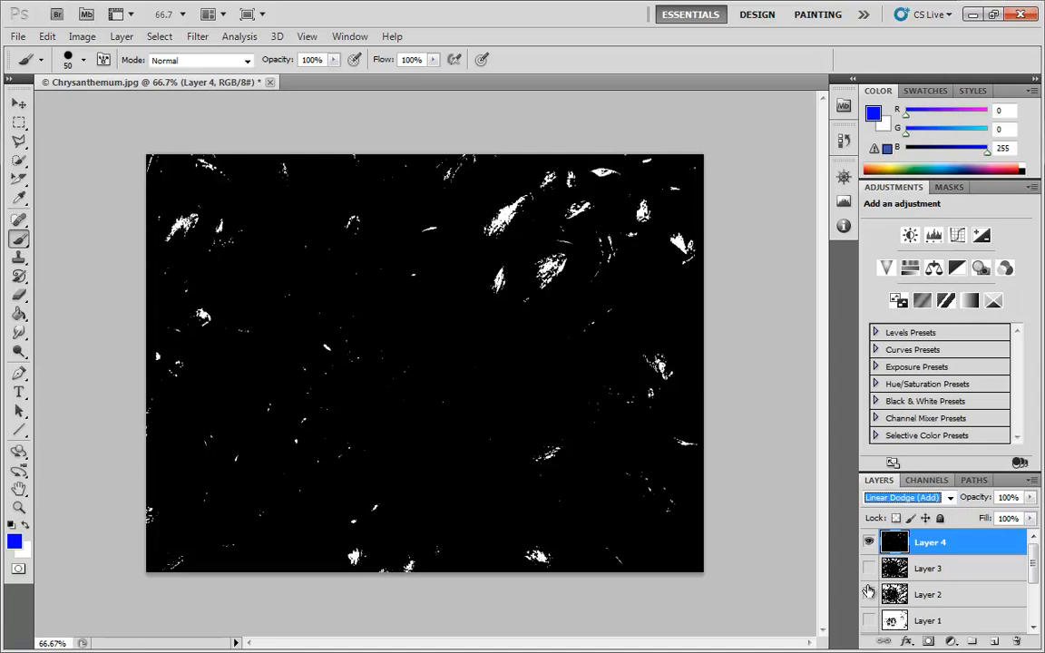
left_click_drag(868, 592, 869, 621)
scroll(871, 617, "down", 1)
left_click(868, 596)
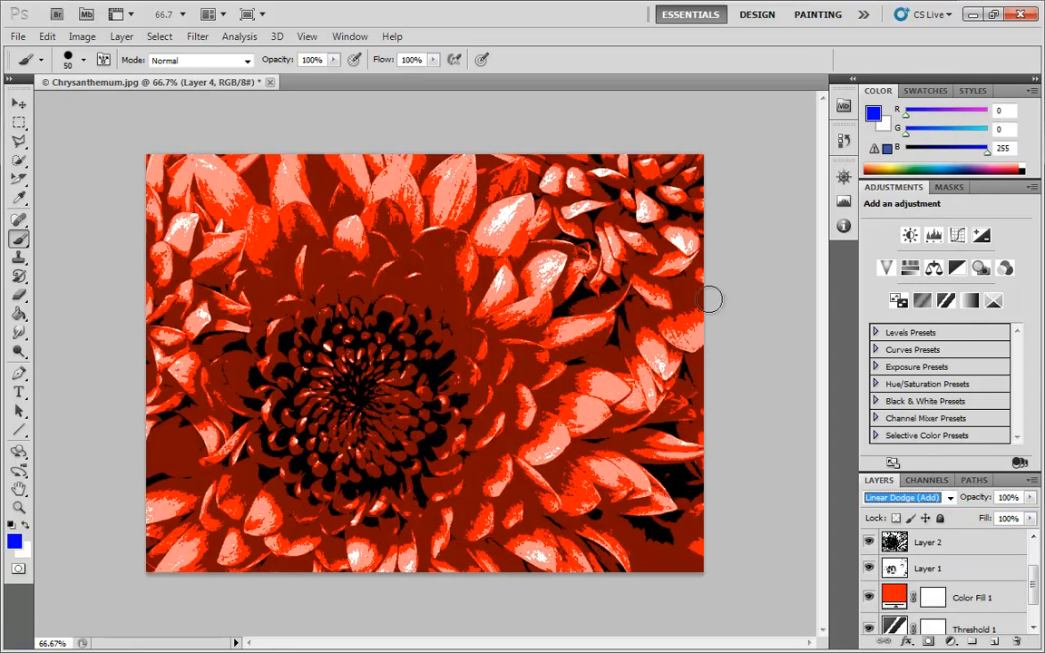